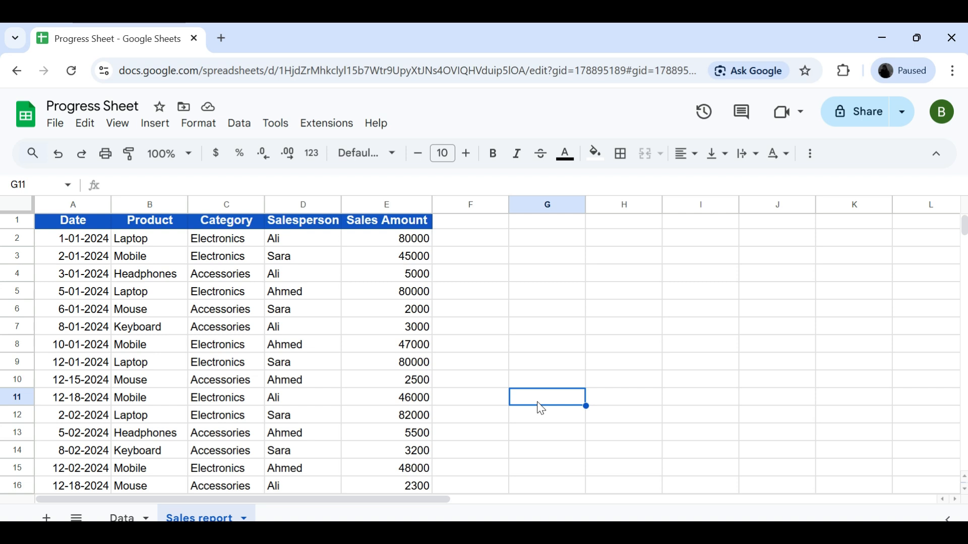
Step: Look through the sales records down to the last row, return to the header row, and dismiss the table conversion suggestion
click(369, 369)
key(Down)
key(Down)
key(Down)
key(Down)
key(Down)
key(Down)
key(Down)
key(Down)
key(Down)
key(Down)
key(Down)
key(Down)
key(Down)
key(Down)
key(Down)
key(Down)
key(Down)
key(Down)
key(Down)
key(Down)
key(Down)
key(Down)
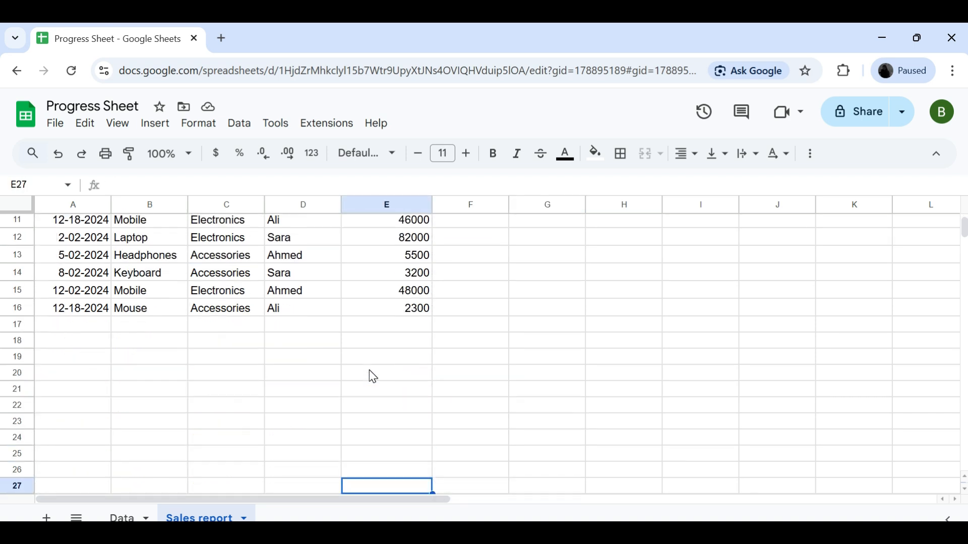
key(Up)
key(Up)
key(Up)
key(Up)
key(Up)
key(Up)
key(Up)
key(Up)
key(Up)
key(Up)
key(Up)
key(Up)
key(Up)
key(Up)
key(Up)
key(ctrl+Up)
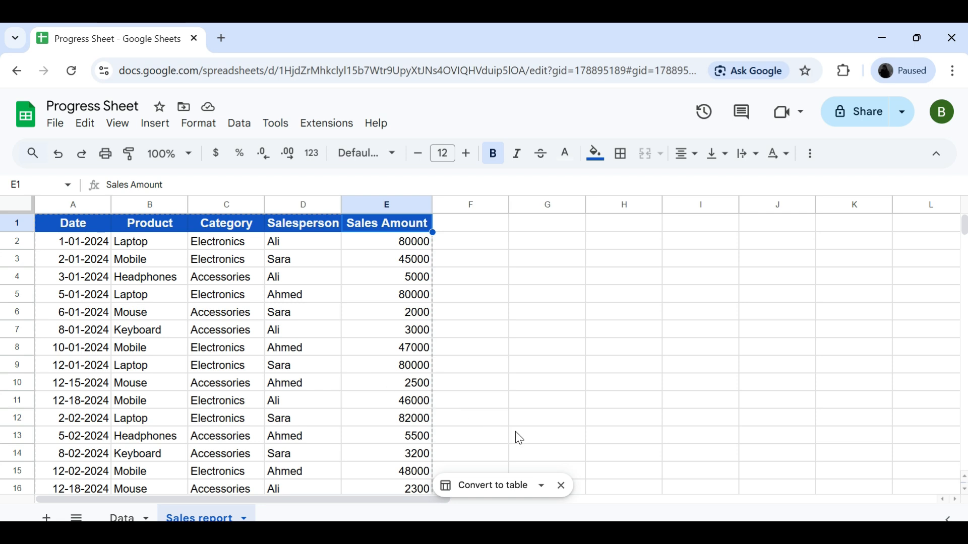
click(564, 485)
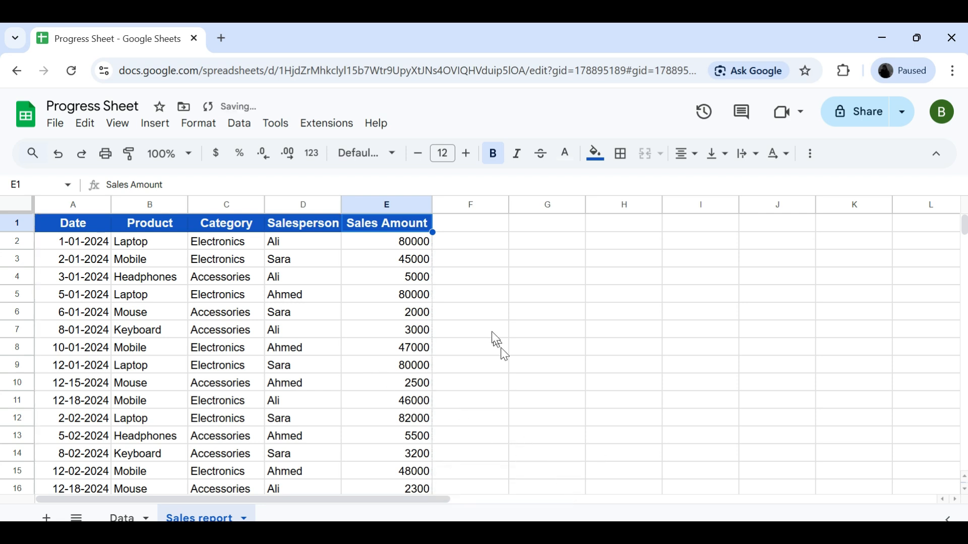
click(491, 330)
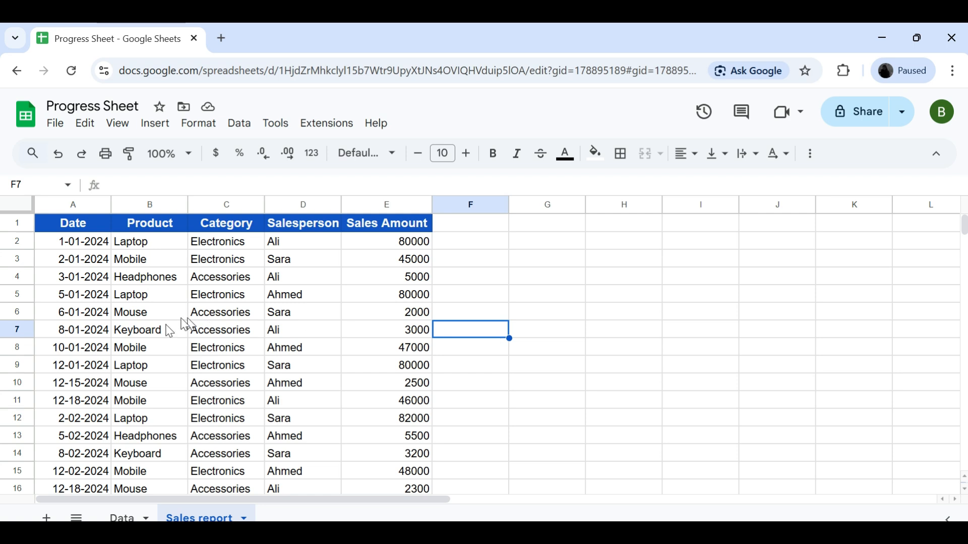
Step: Create a pivot table on a new sheet from the Sales report data range A1:E16
click(136, 333)
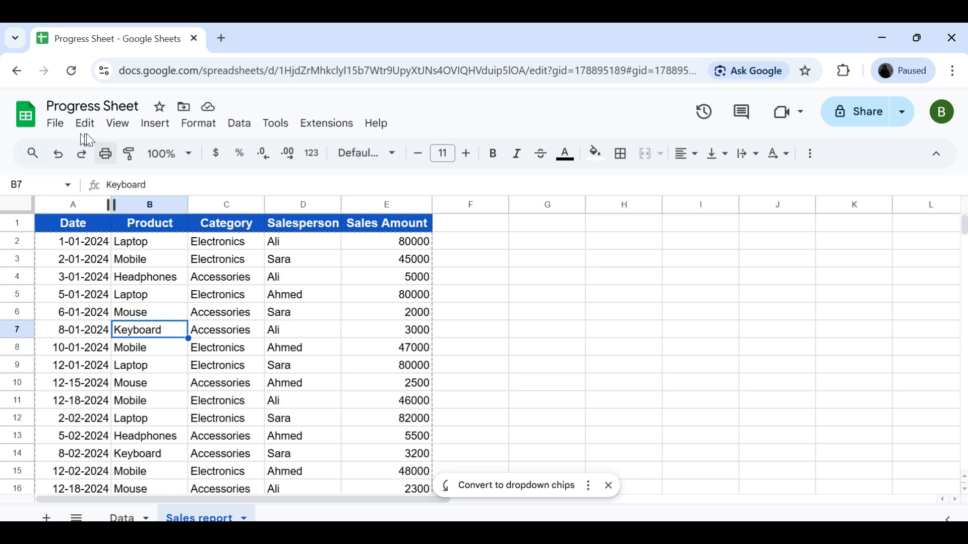
click(156, 124)
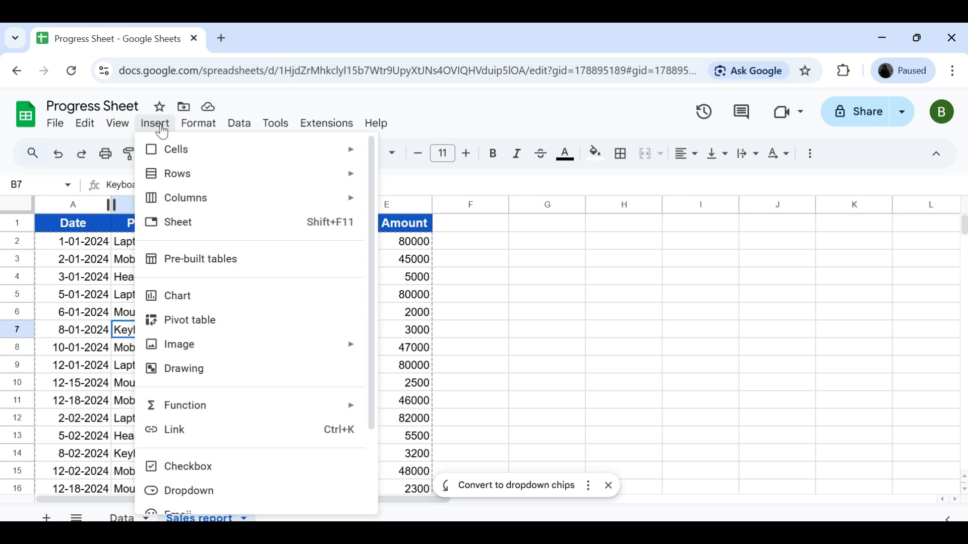
click(187, 330)
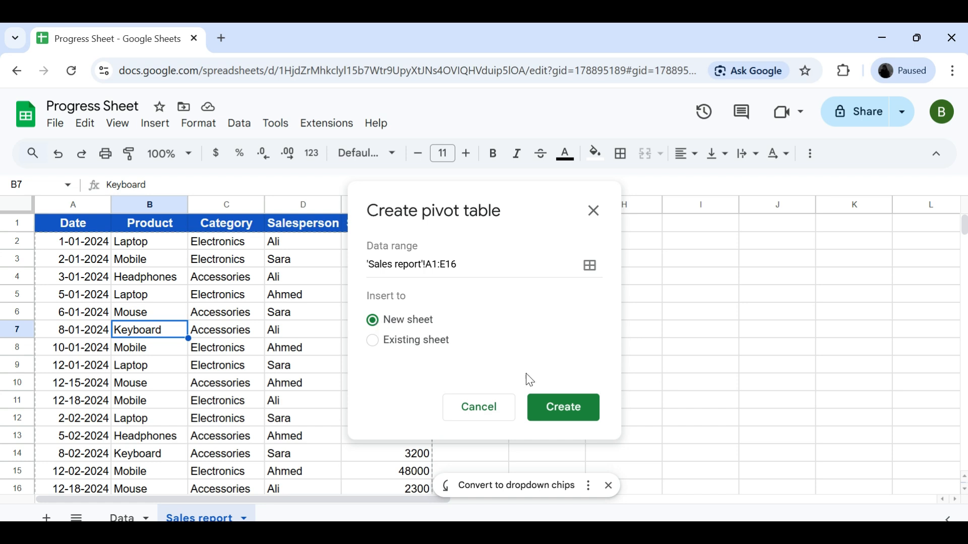
click(559, 412)
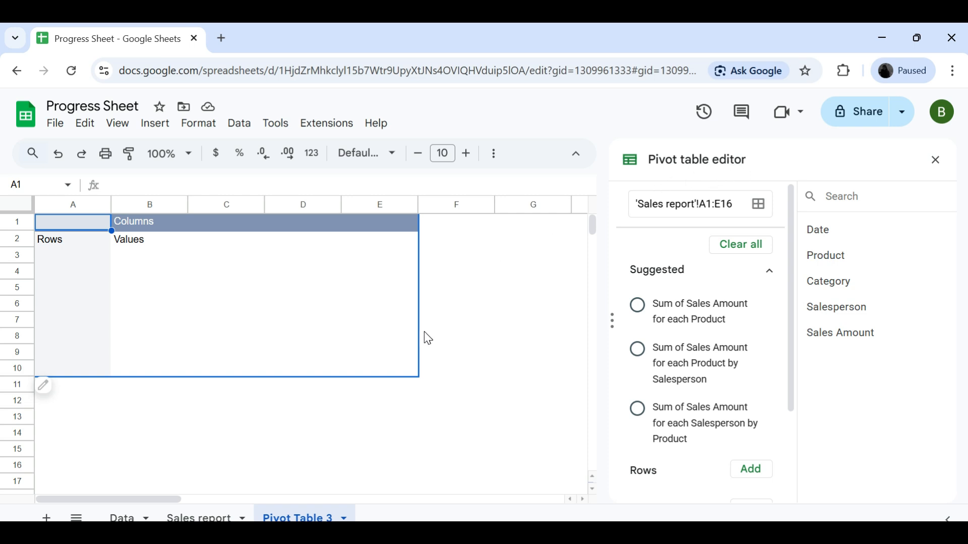
Step: Add the Category field to the pivot table's rows
drag(792, 297, 806, 406)
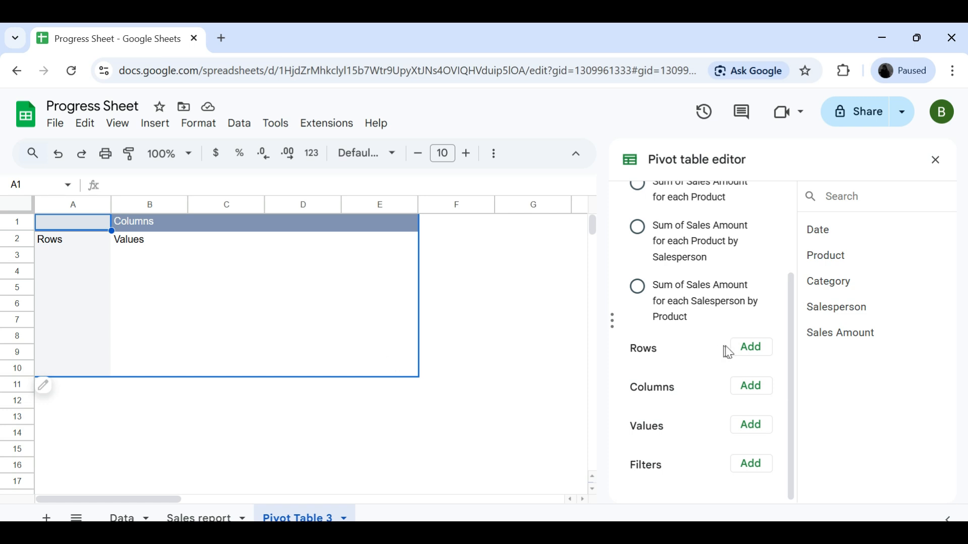
click(756, 355)
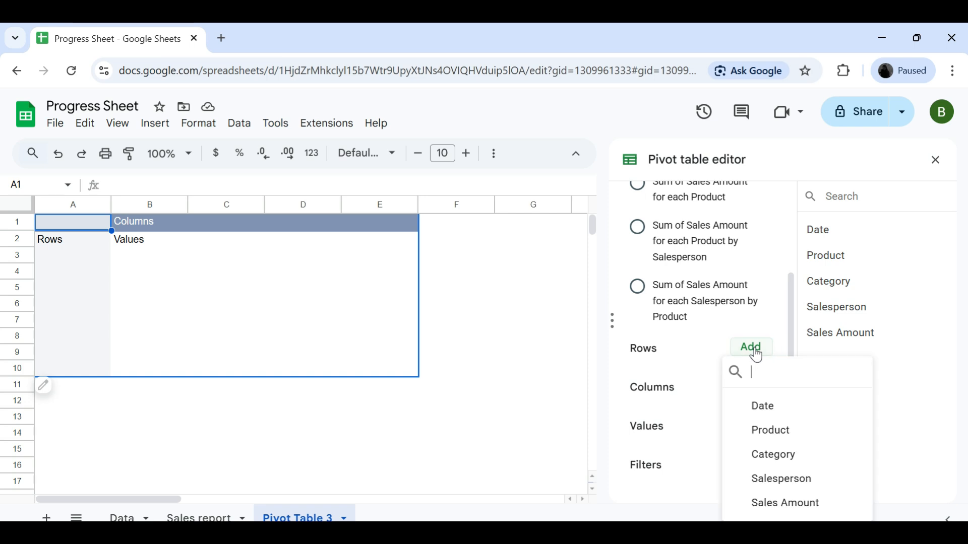
click(777, 456)
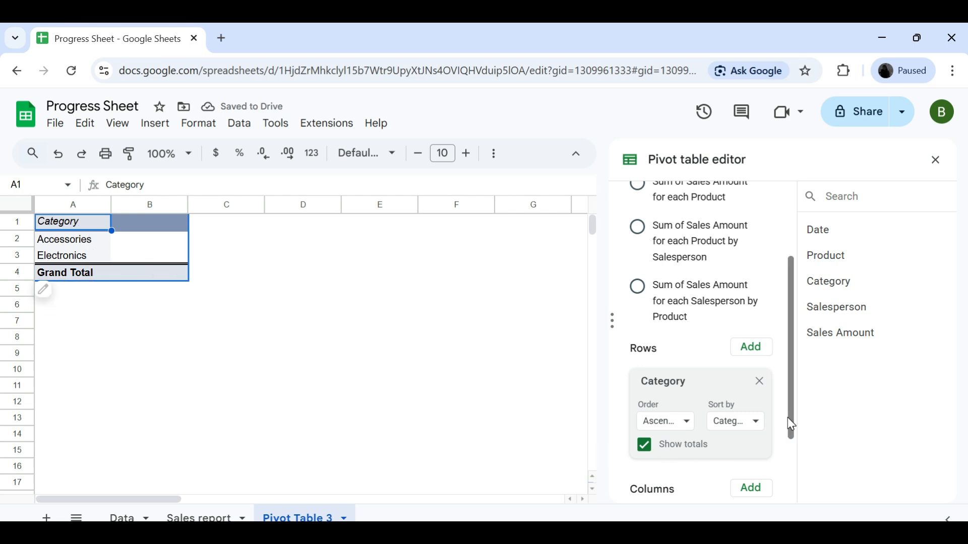
Step: Add the Sales Amount field to the pivot table's values
drag(791, 425, 797, 494)
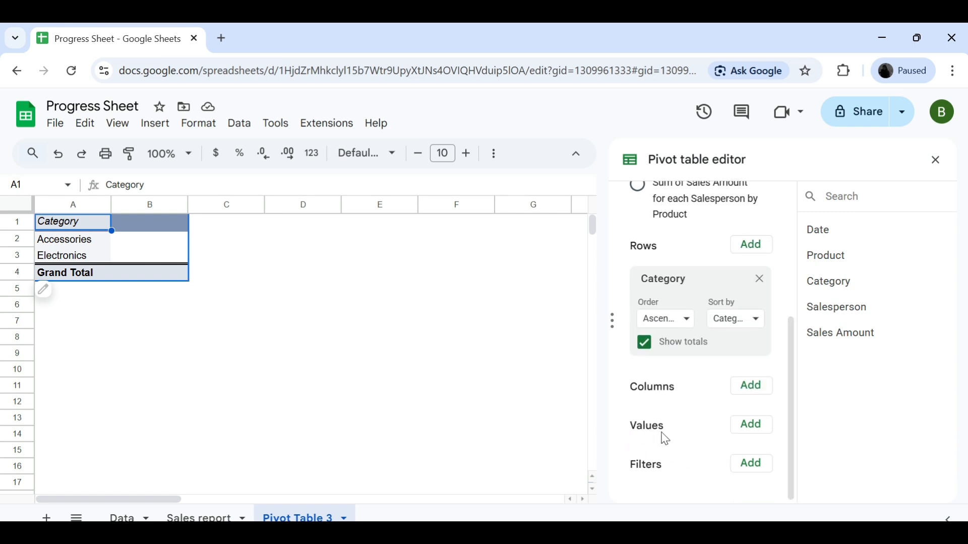
click(753, 427)
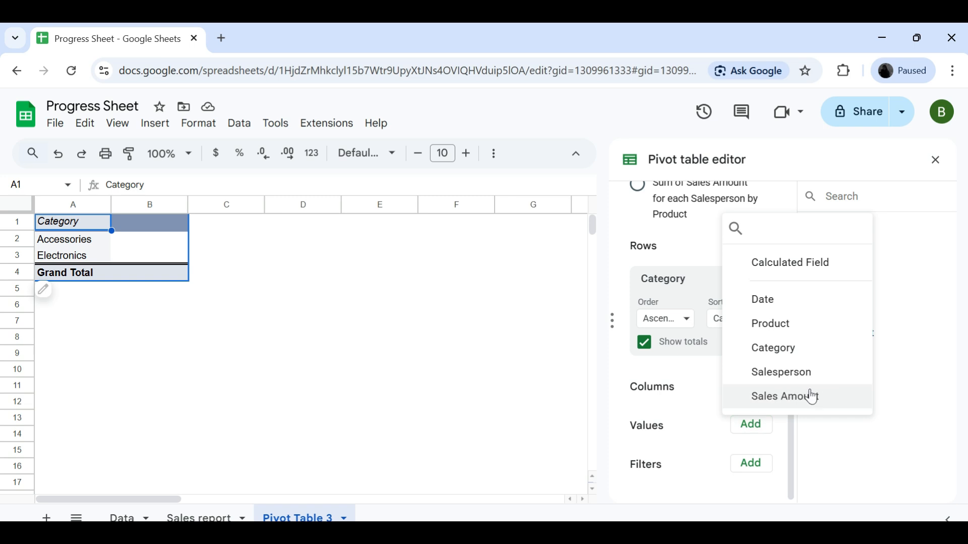
click(789, 395)
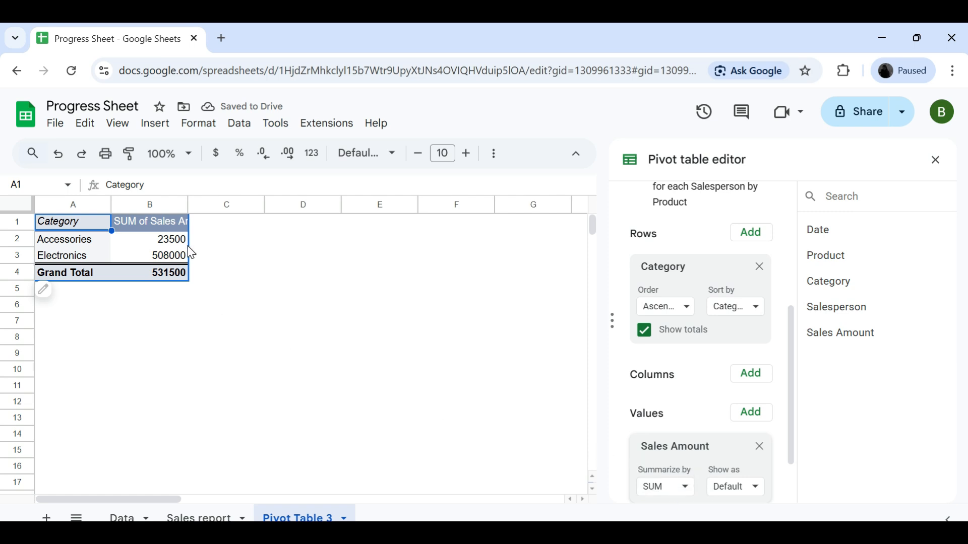
drag(184, 253, 157, 345)
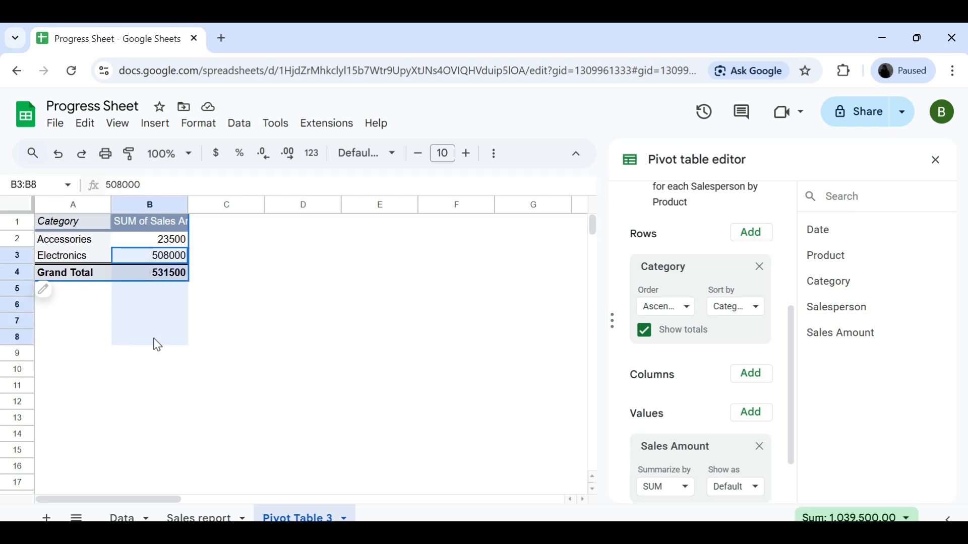
click(154, 337)
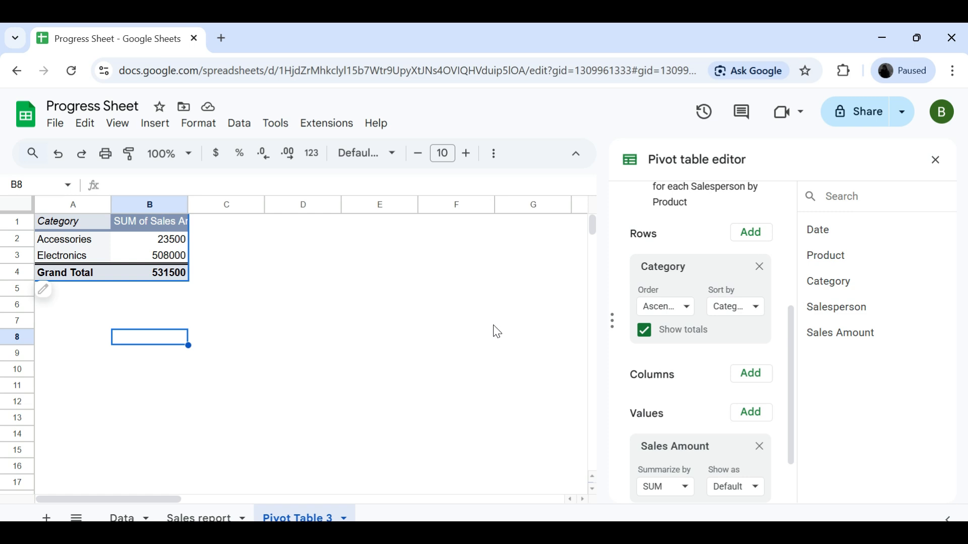
Step: Replace Category with Product as the pivot table's row field
click(760, 268)
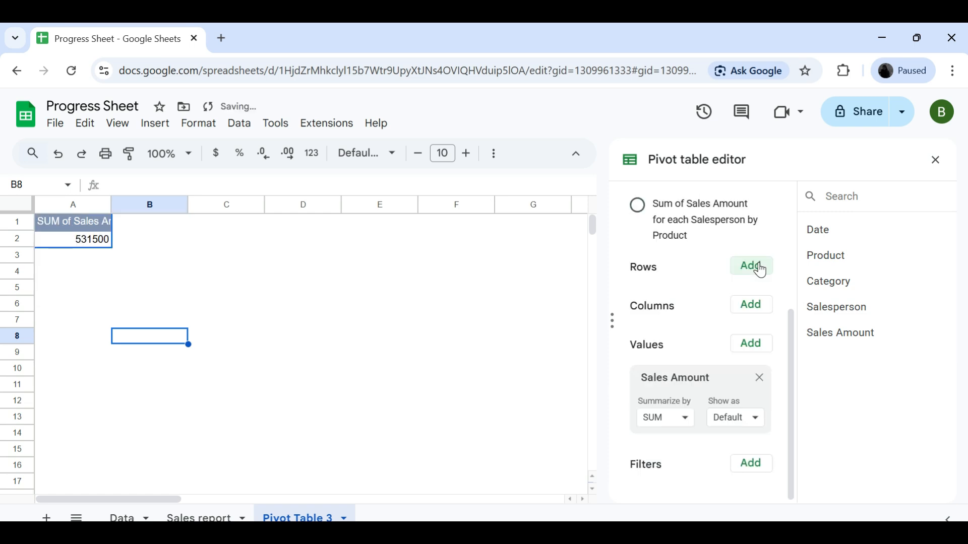
click(751, 266)
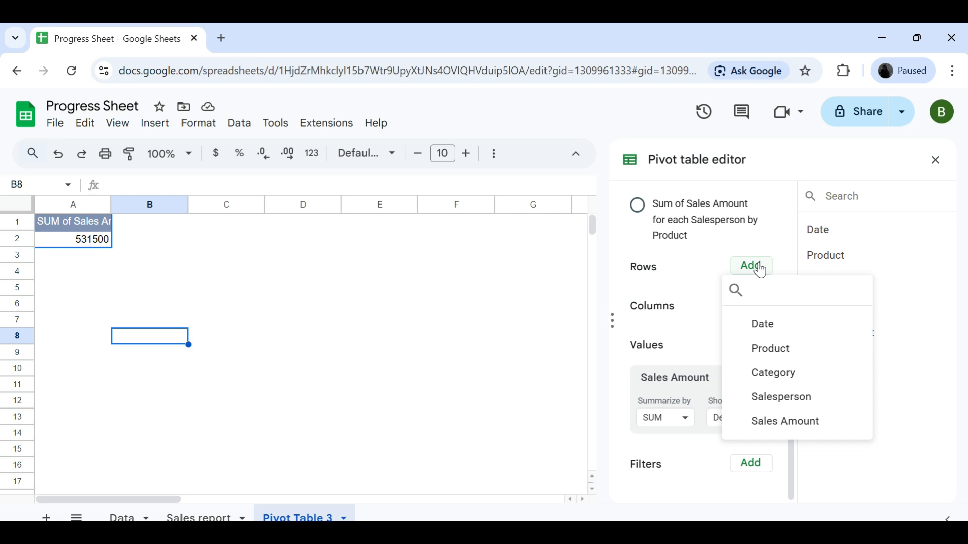
click(777, 350)
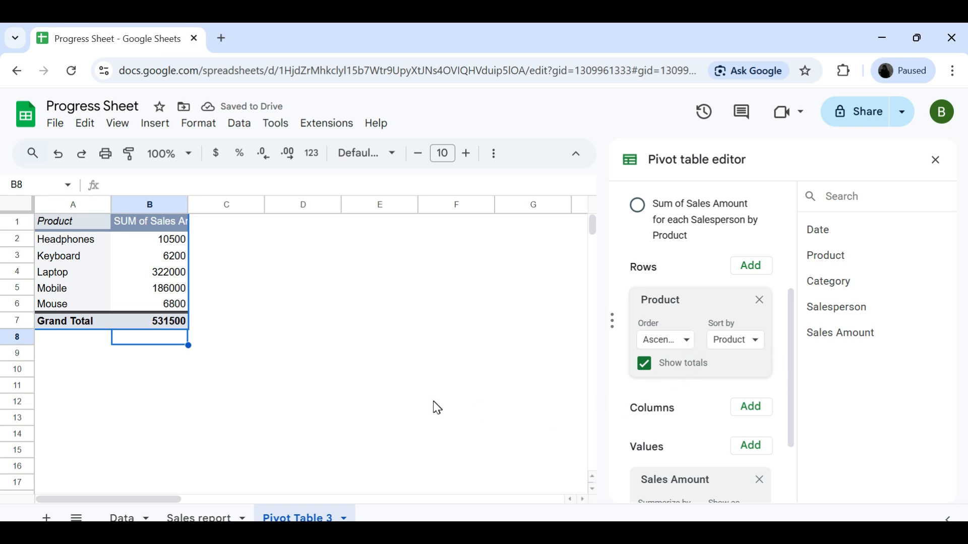
scroll(785, 471, down, 2)
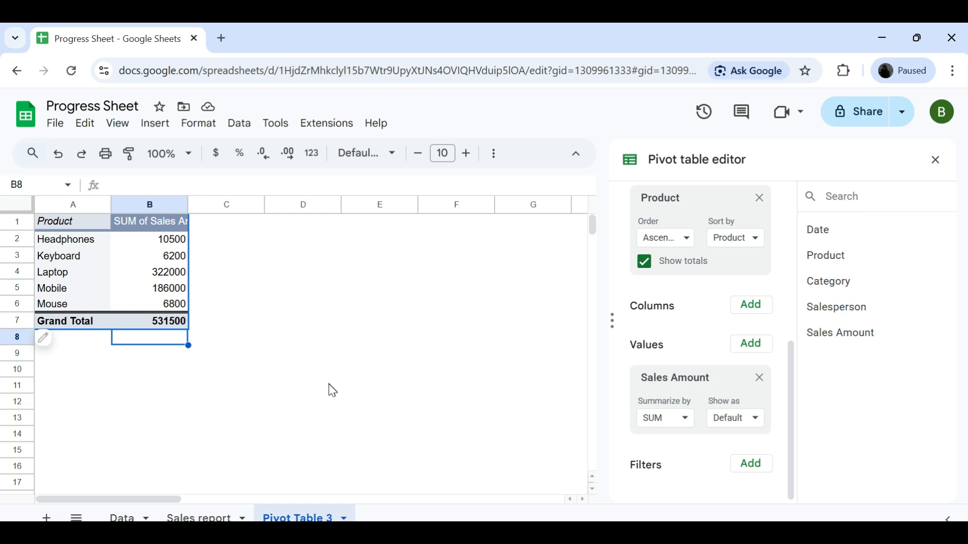
Step: Replace Product with Salesperson as the pivot table's row field
scroll(776, 302, up, 4)
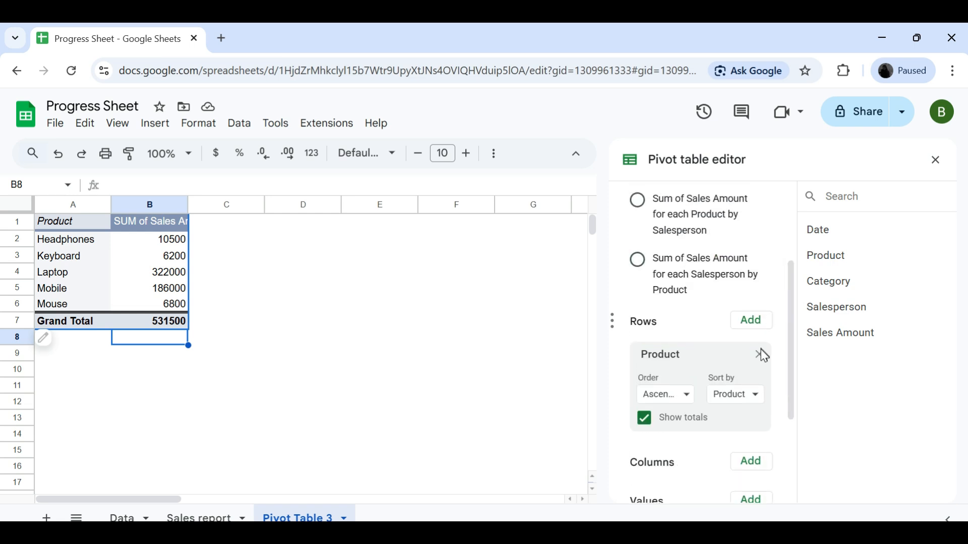
click(760, 354)
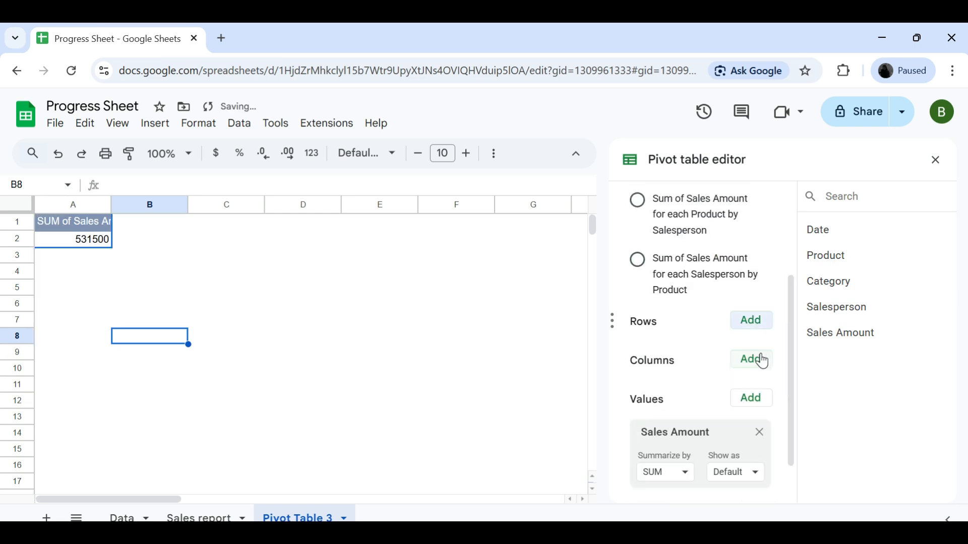
click(751, 326)
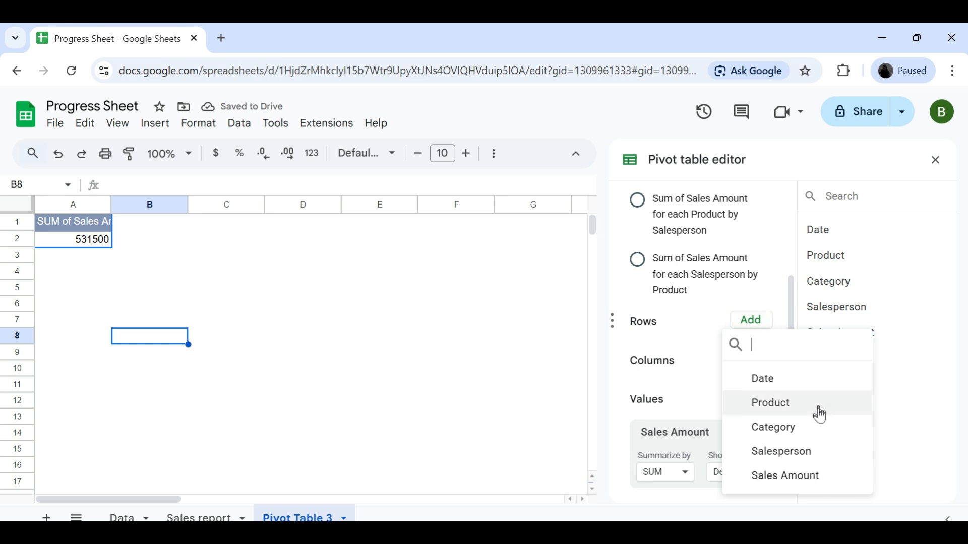
click(796, 453)
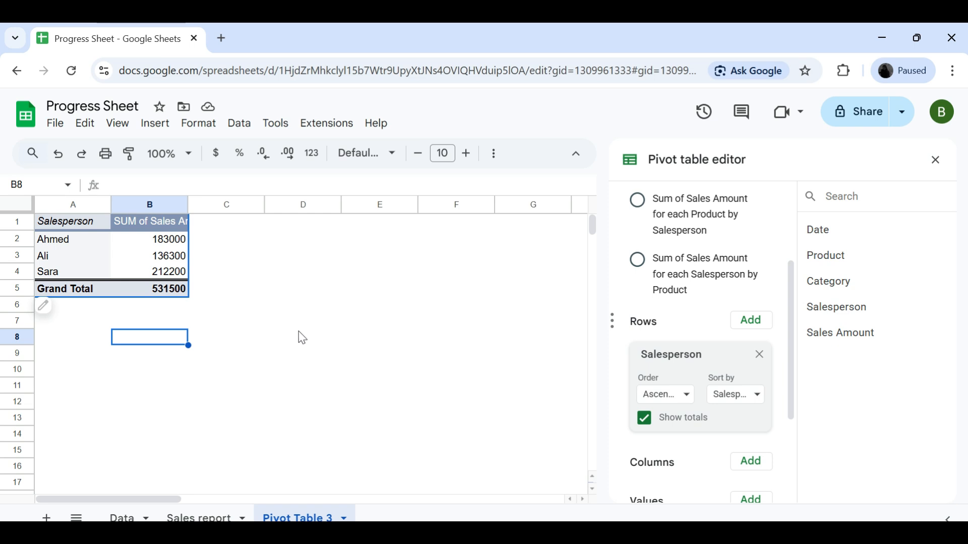
Step: Replace Salesperson with Date as the pivot table's row field
click(760, 356)
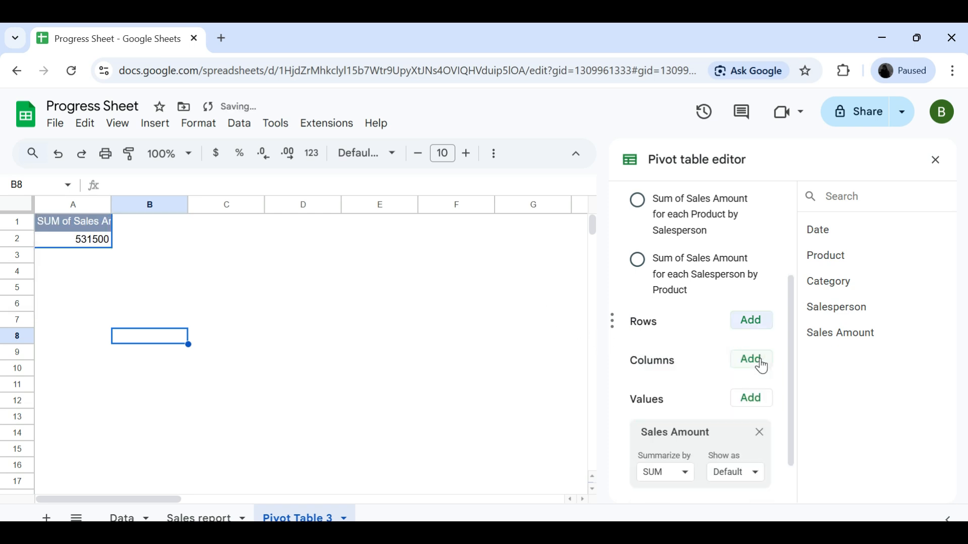
click(755, 323)
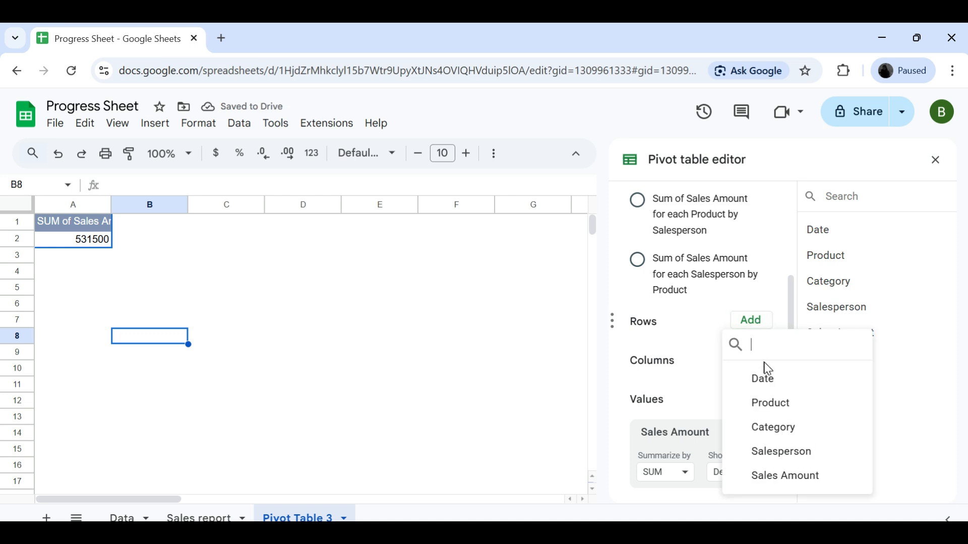
click(766, 378)
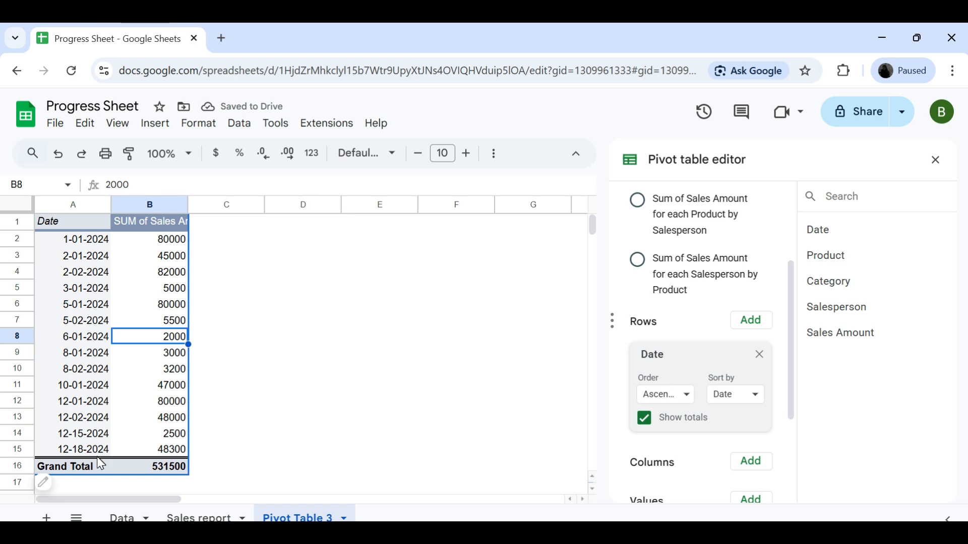
Step: Group the pivot table's dates by Month and widen column B to fit its SUM of Sales Amount heading
click(72, 303)
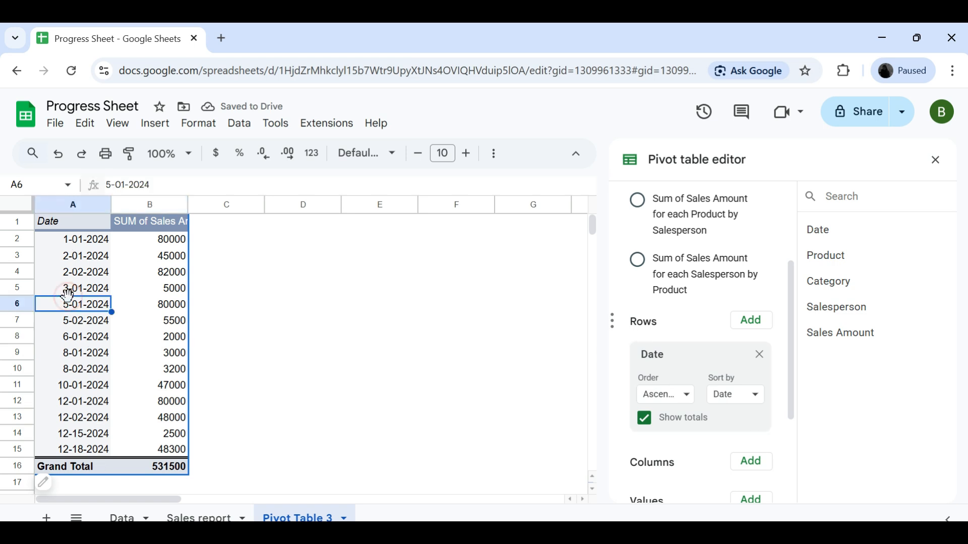
right_click(72, 304)
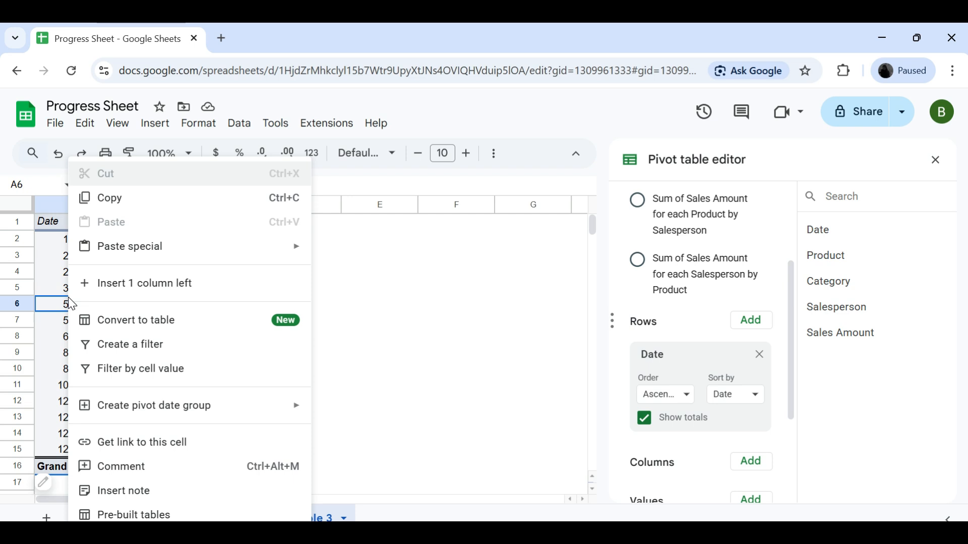
mouse_move(156, 417)
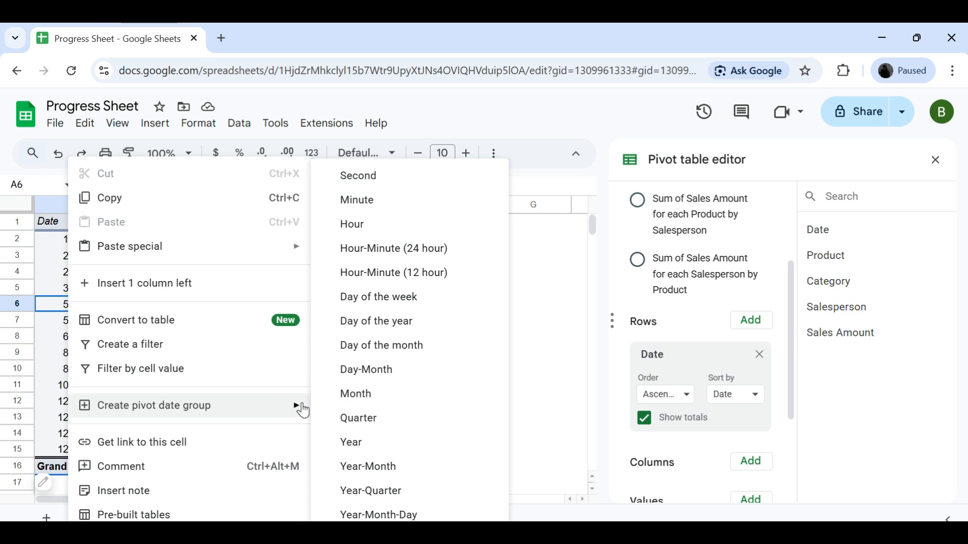
click(346, 395)
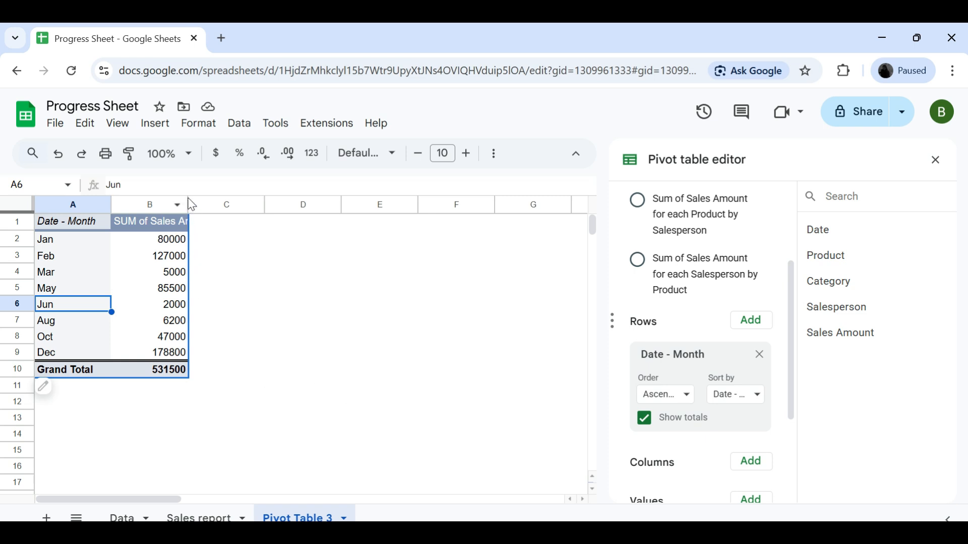
drag(189, 203, 214, 204)
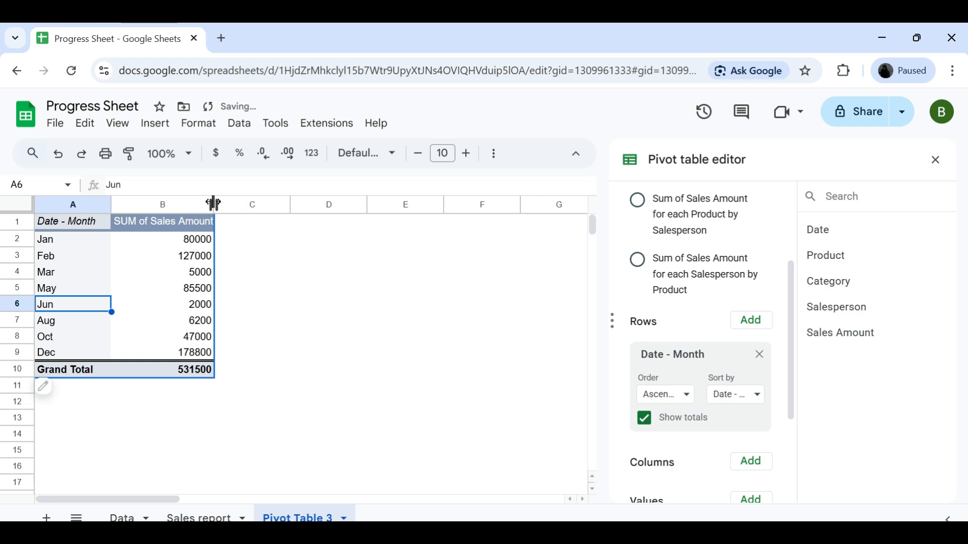
Step: Summarize the Sales Amount values by COUNT
drag(789, 402, 804, 496)
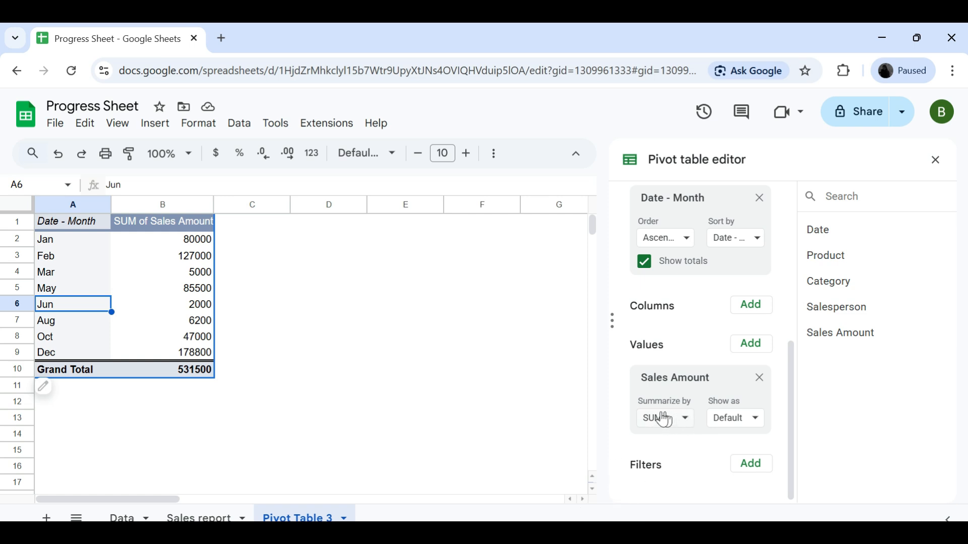
click(686, 419)
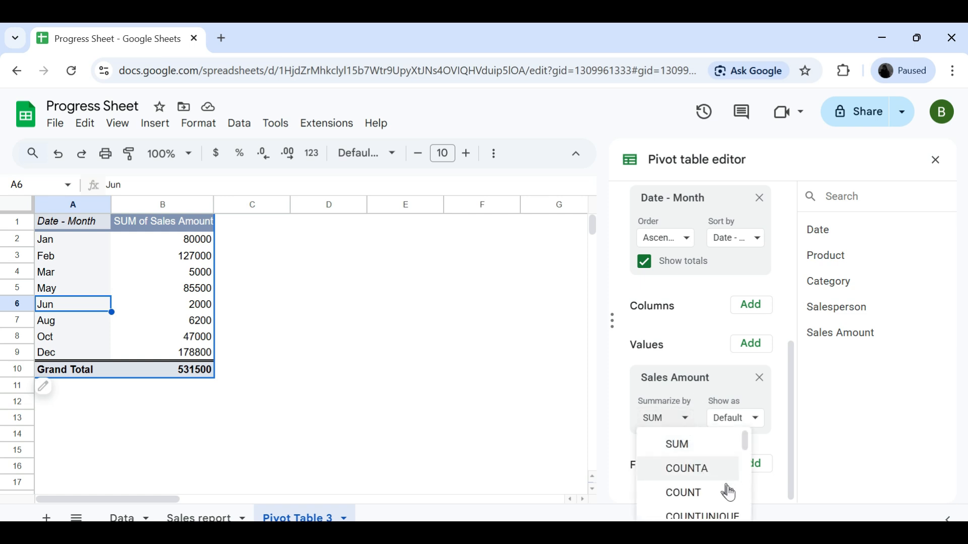
drag(750, 449, 763, 402)
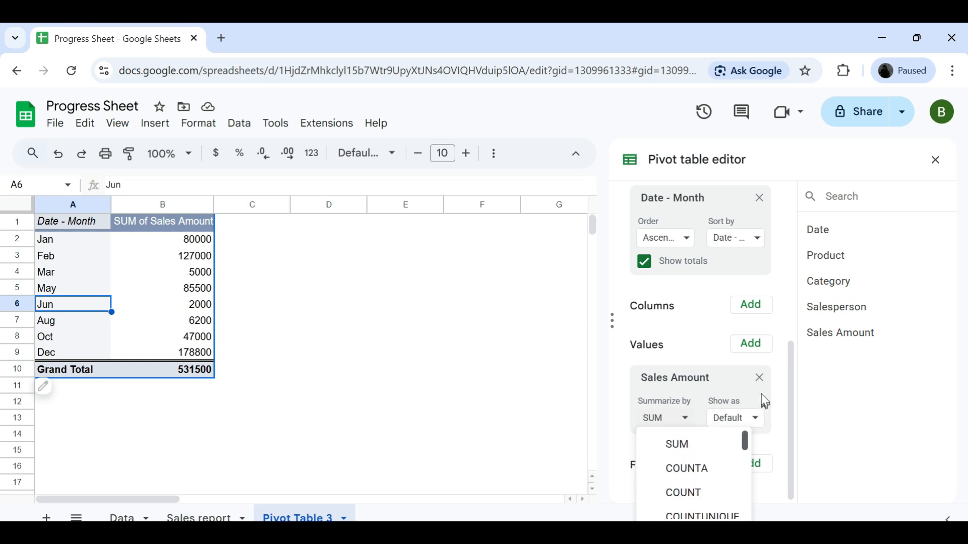
click(677, 499)
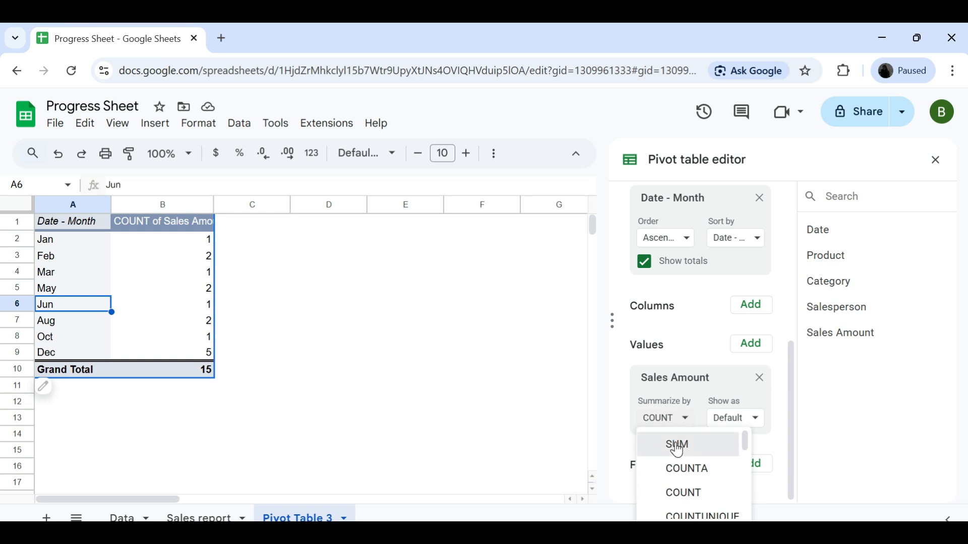
Step: Set the Sales Amount values back to being summarized by SUM and close the pivot table editor
click(678, 446)
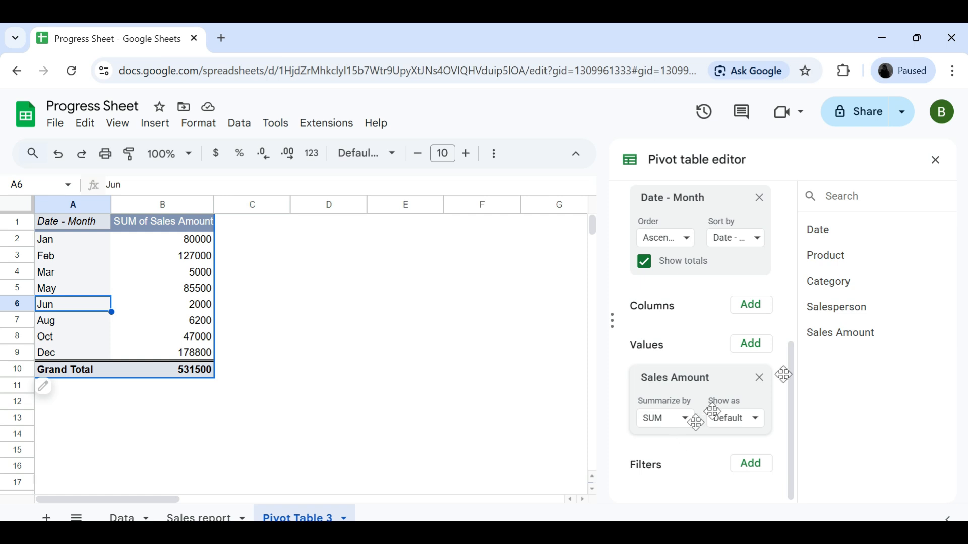
click(934, 159)
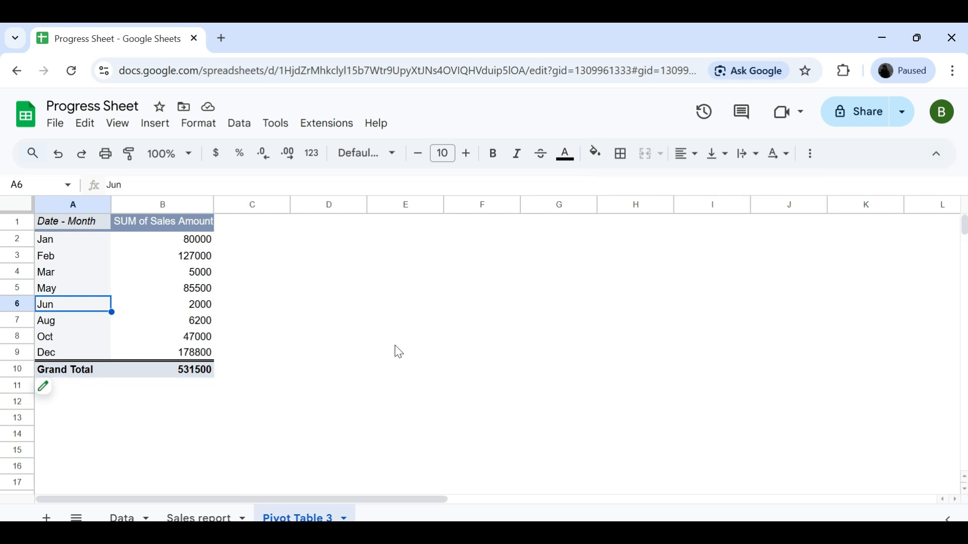